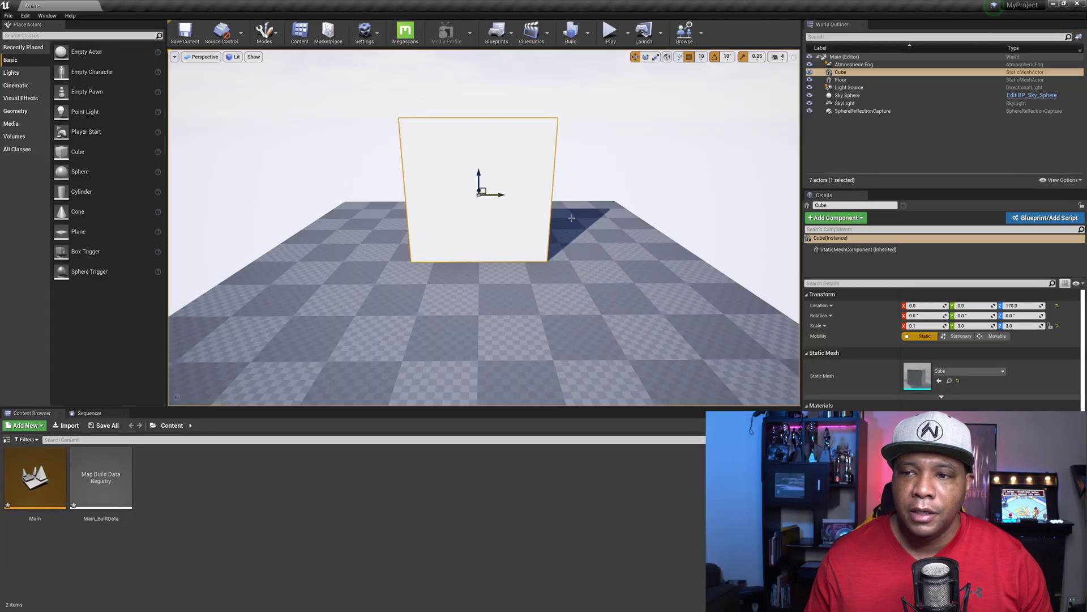
Dolly the viewport camera closer to the thin 0.1 × 3.0 × 3.0 cube wall
{"action": "scroll", "coordinate": [512, 154], "scroll_direction": "up", "scroll_amount": 2}
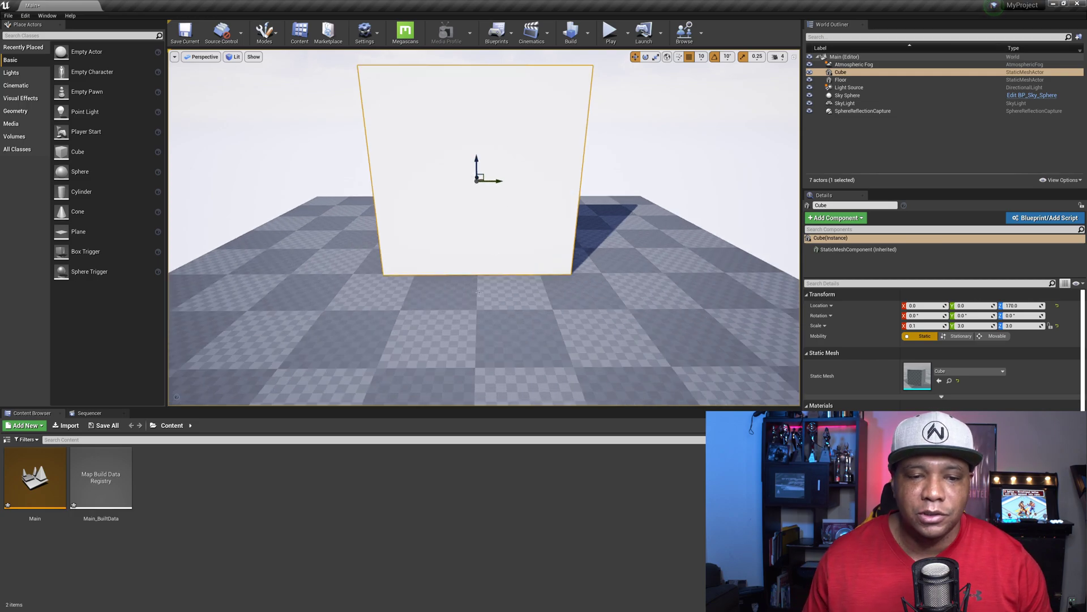
Open Winbush.png from the Desktop in Photos and show its file info (2048 x 2048, 39.1 KB)
{"action": "key", "text": "super"}
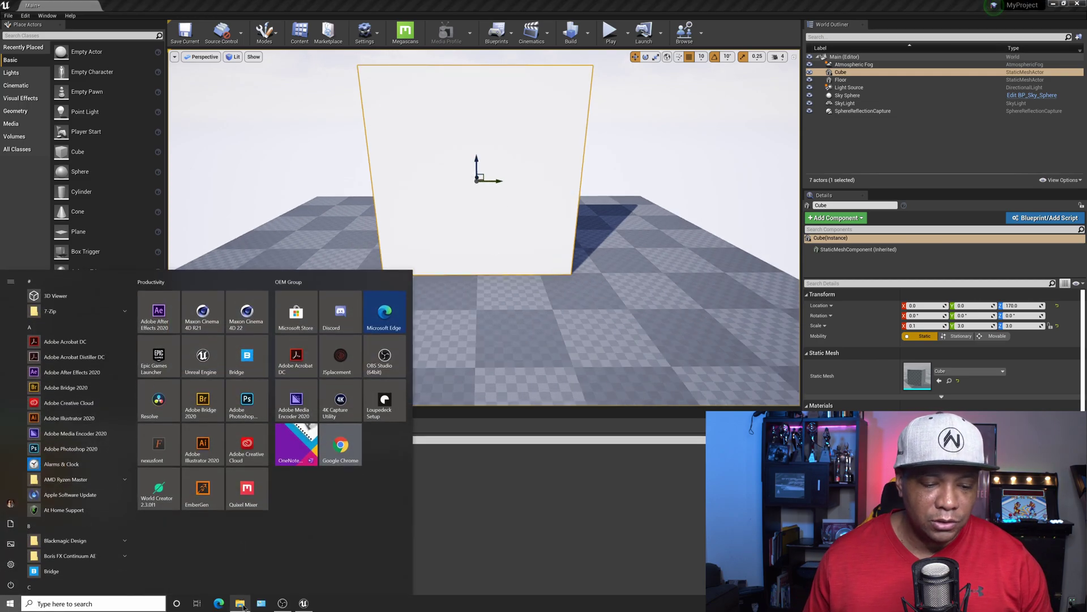
{"action": "left_click", "coordinate": [247, 607]}
{"action": "double_click", "coordinate": [296, 202]}
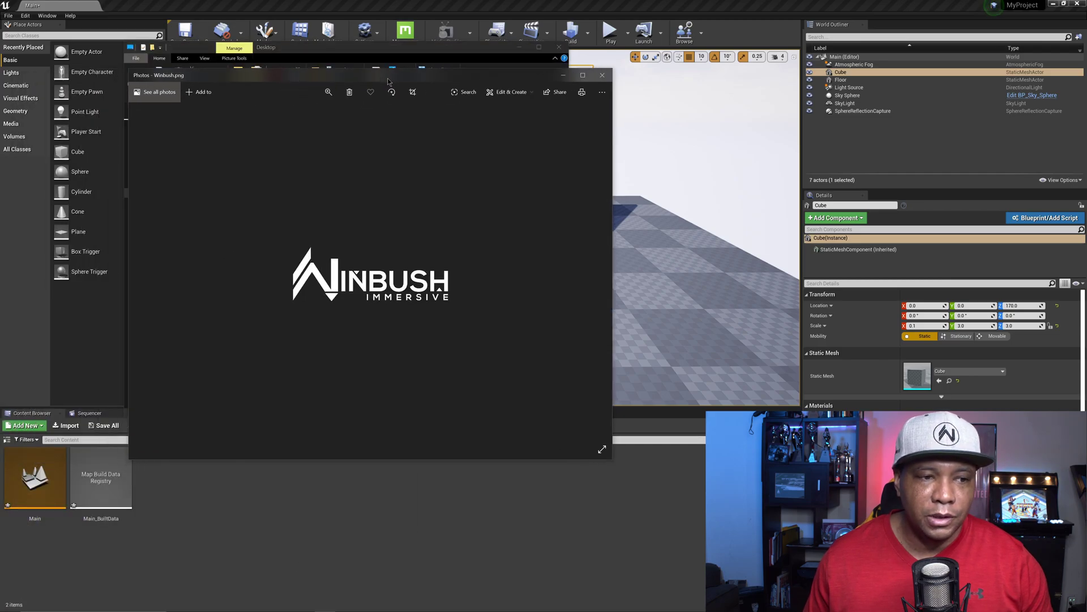
{"action": "left_click", "coordinate": [602, 93]}
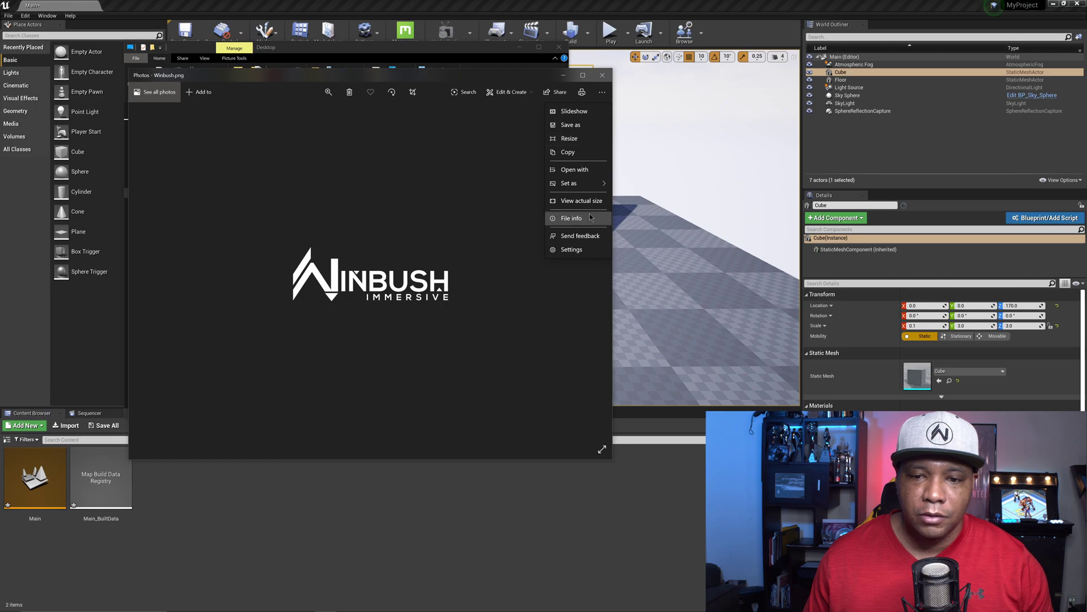
{"action": "left_click", "coordinate": [589, 218]}
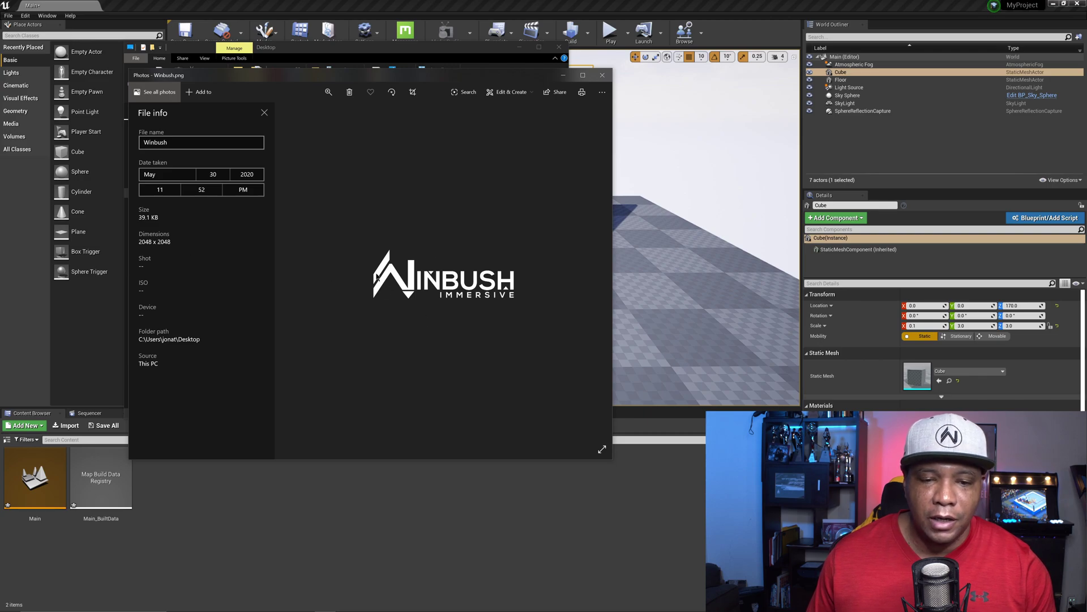
Import Winbush.png into the Content folder as a 2048x2048 texture and open it in the texture editor
{"action": "left_click", "coordinate": [602, 74]}
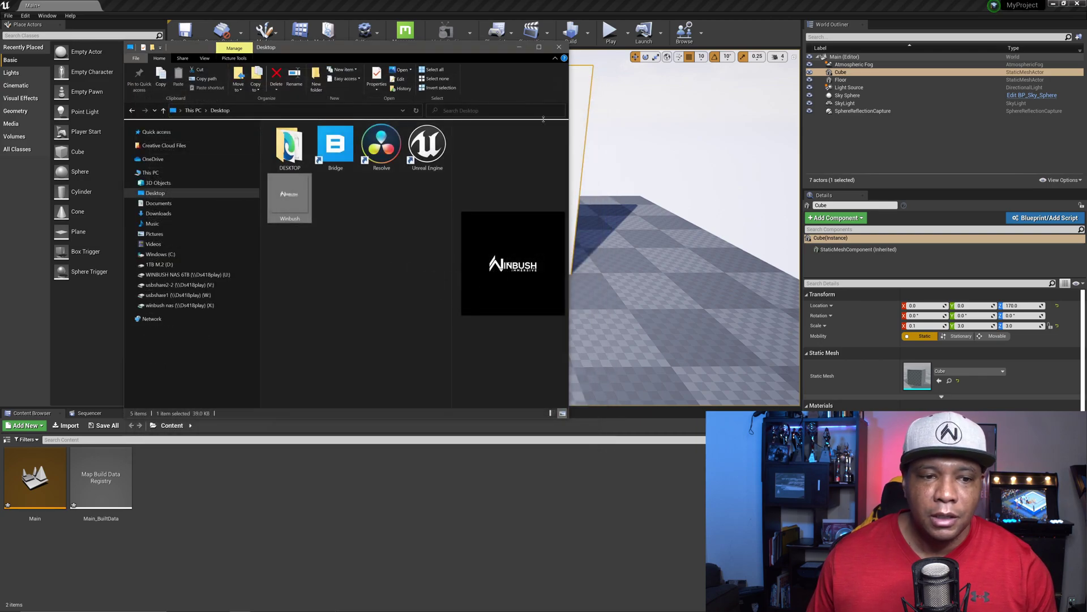
{"action": "left_click_drag", "start_coordinate": [299, 198], "coordinate": [319, 455]}
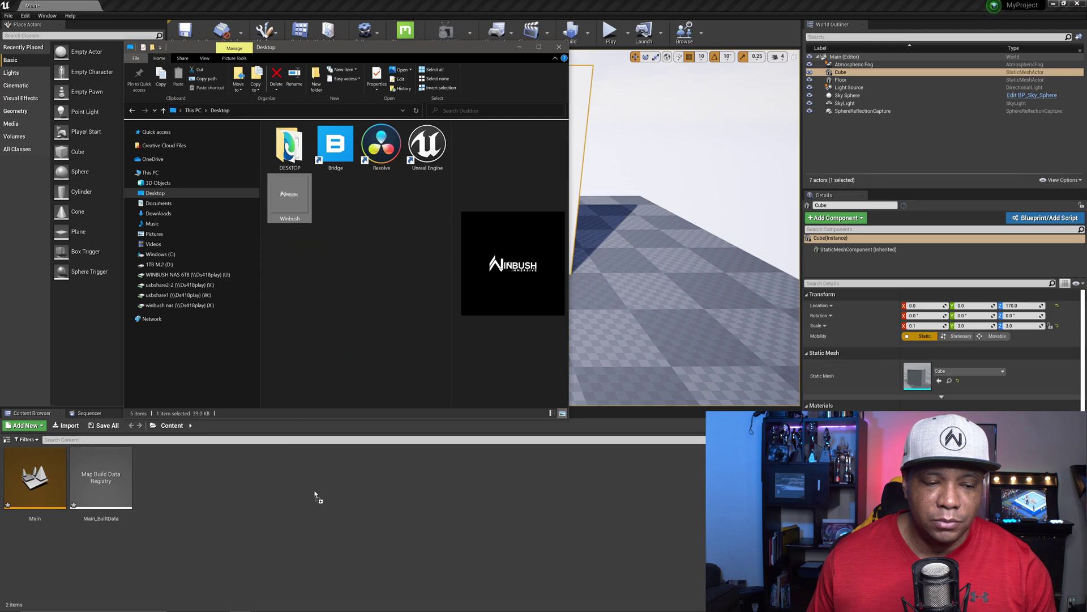
{"action": "left_click_drag", "start_coordinate": [316, 496], "coordinate": [310, 492]}
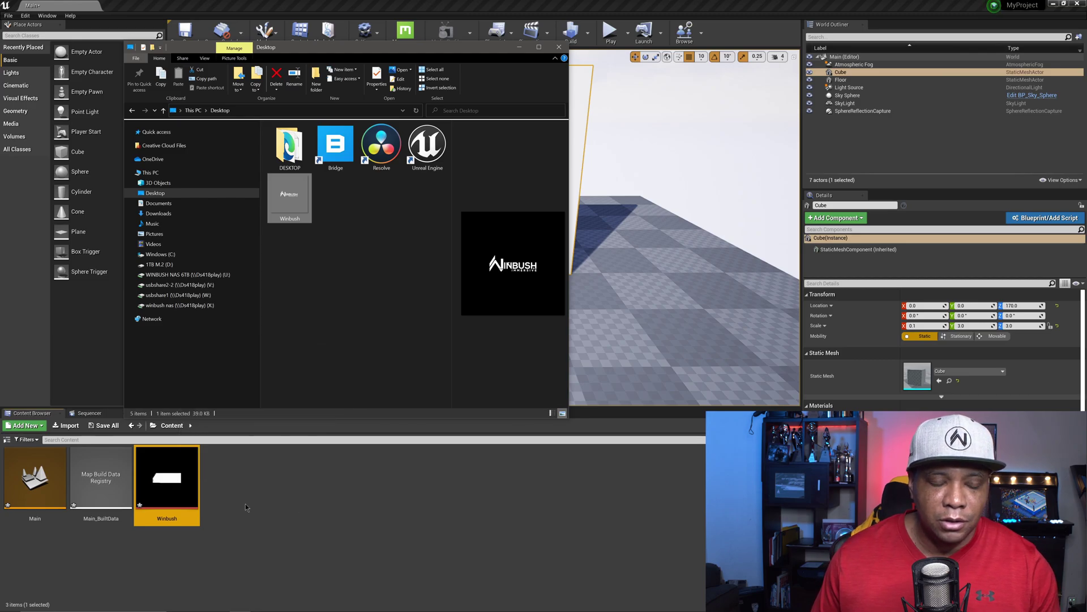
{"action": "double_click", "coordinate": [178, 484]}
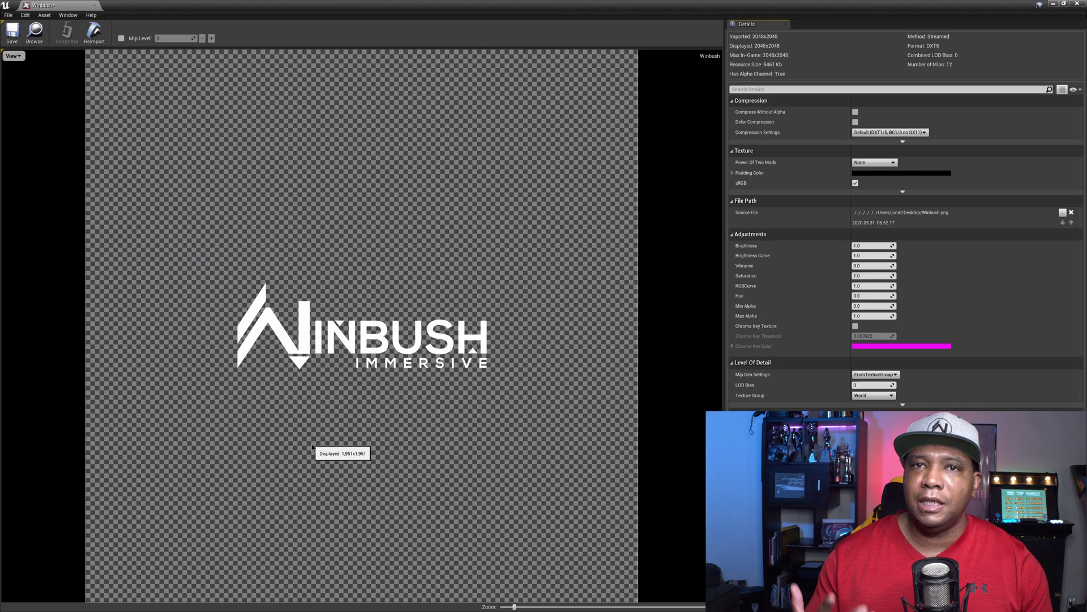
Toggle the Alpha display off and back on, then float the texture editor window up-left
{"action": "left_click", "coordinate": [14, 55]}
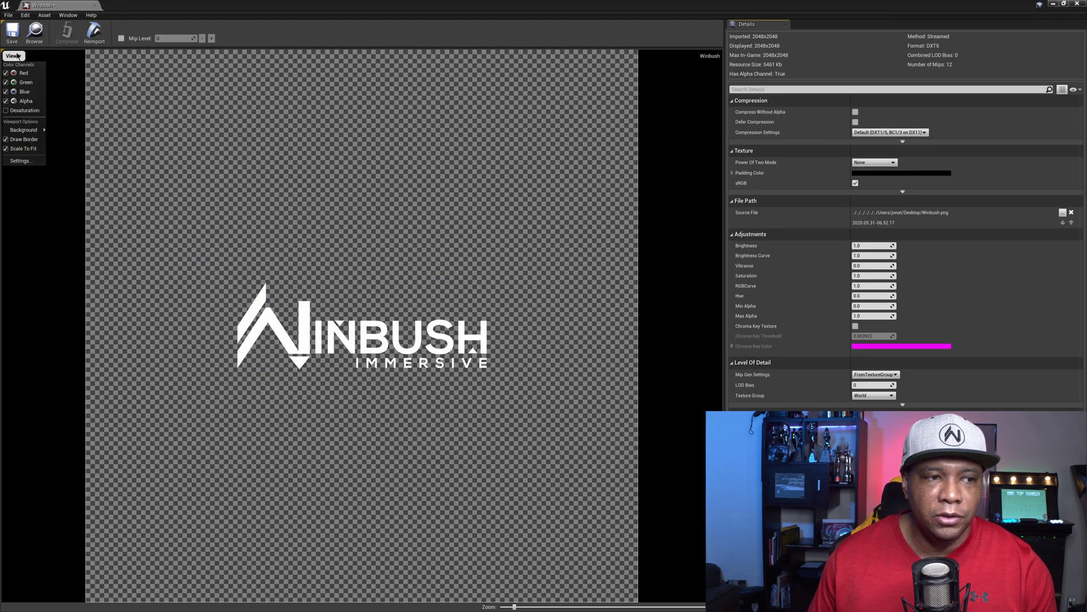
{"action": "left_click", "coordinate": [25, 103]}
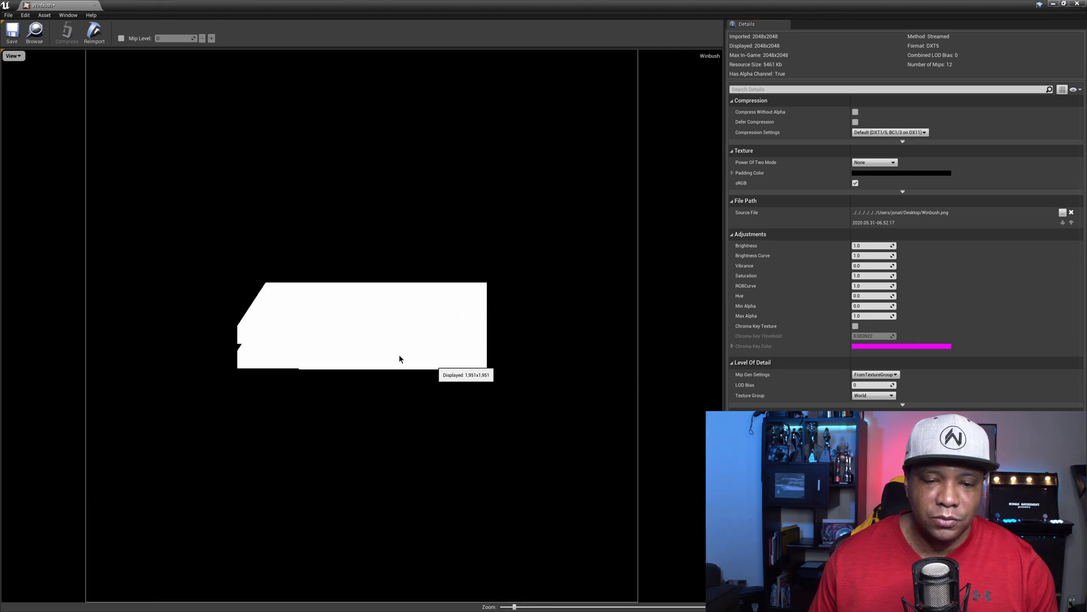
{"action": "left_click", "coordinate": [12, 56]}
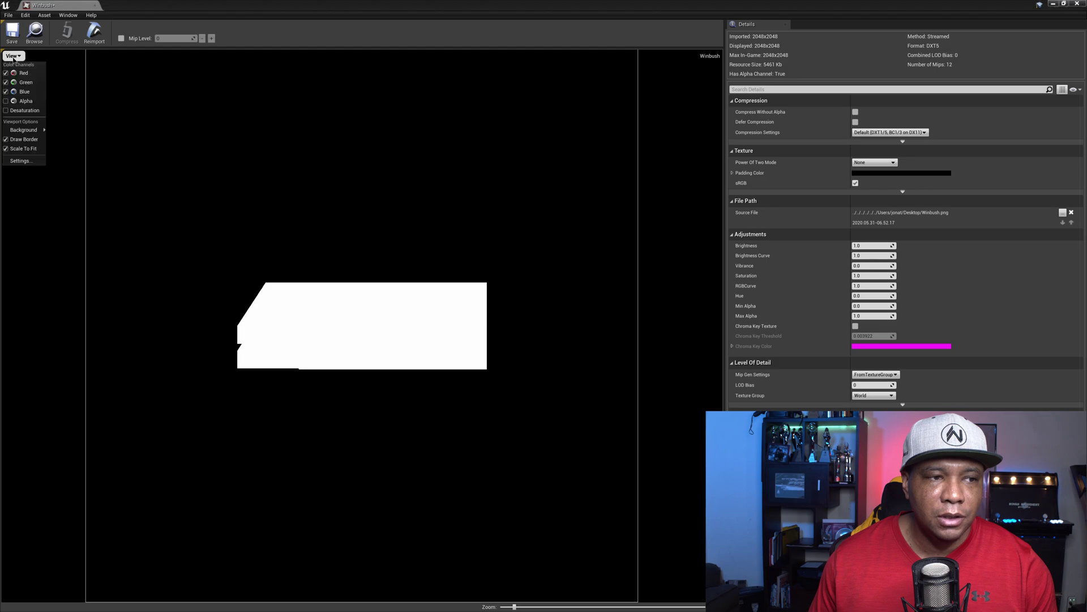
{"action": "left_click", "coordinate": [20, 102]}
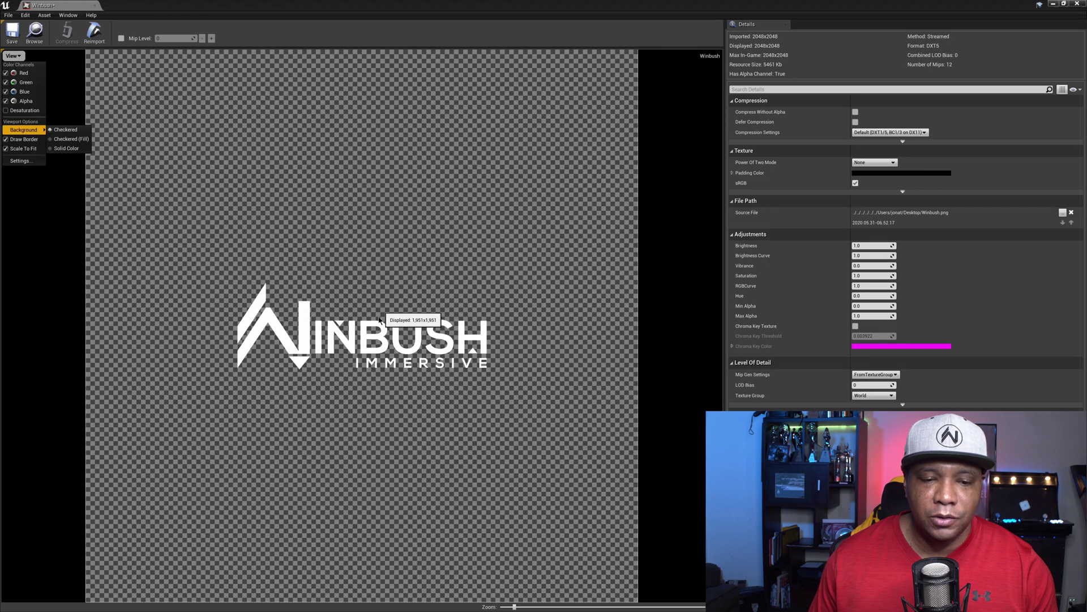
{"action": "left_click", "coordinate": [1064, 4]}
{"action": "left_click_drag", "start_coordinate": [289, 47], "coordinate": [203, 20]}
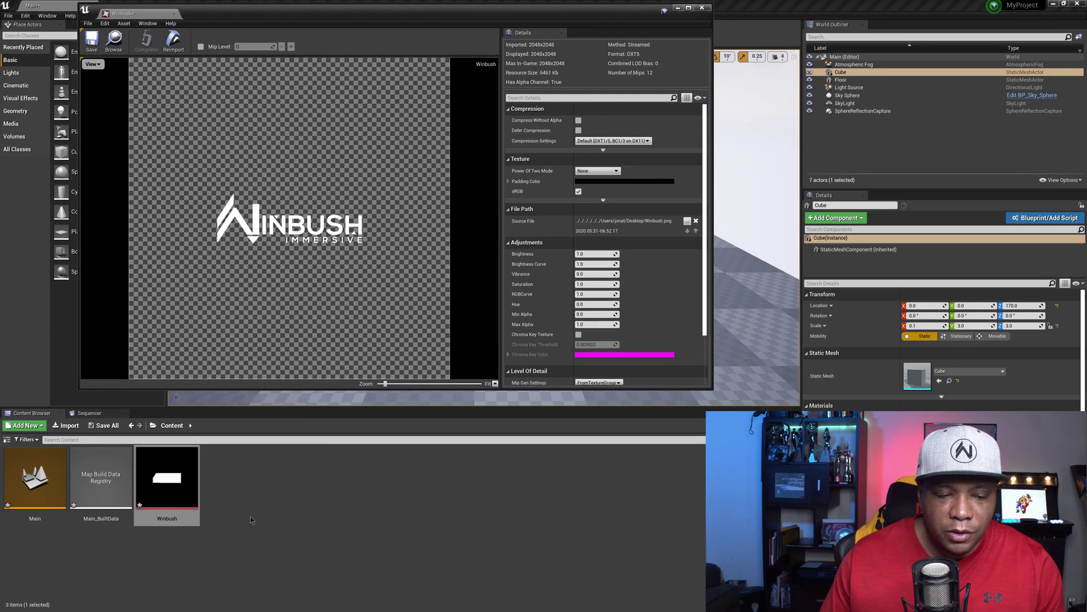
Set the Winbush texture compression to Displacementmap (8/16bit), save it and close its editor
{"action": "mouse_move", "coordinate": [193, 491]}
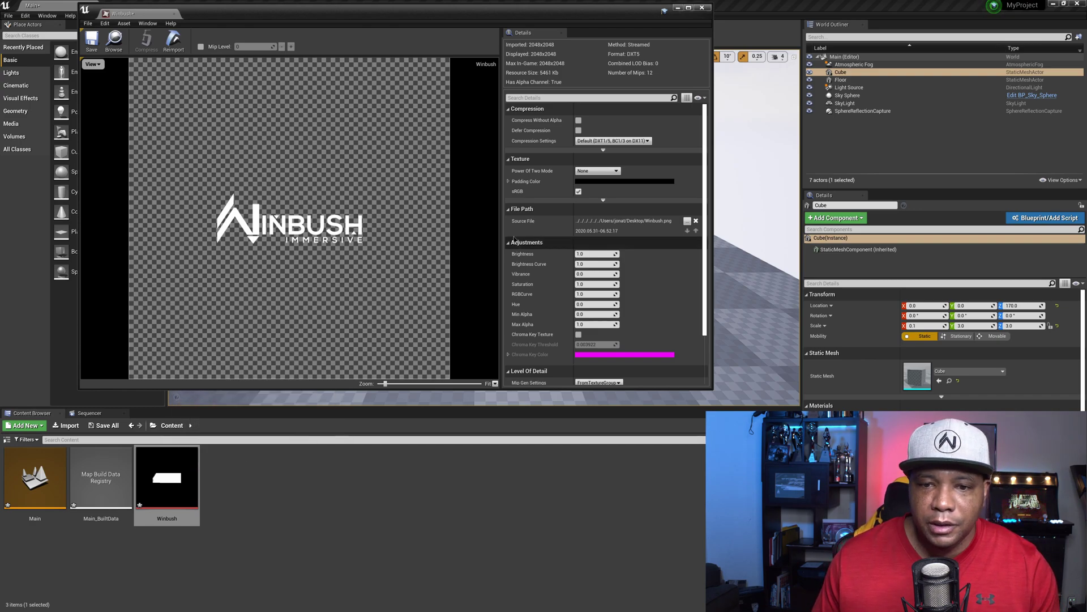
{"action": "left_click", "coordinate": [602, 142]}
{"action": "left_click", "coordinate": [608, 154]}
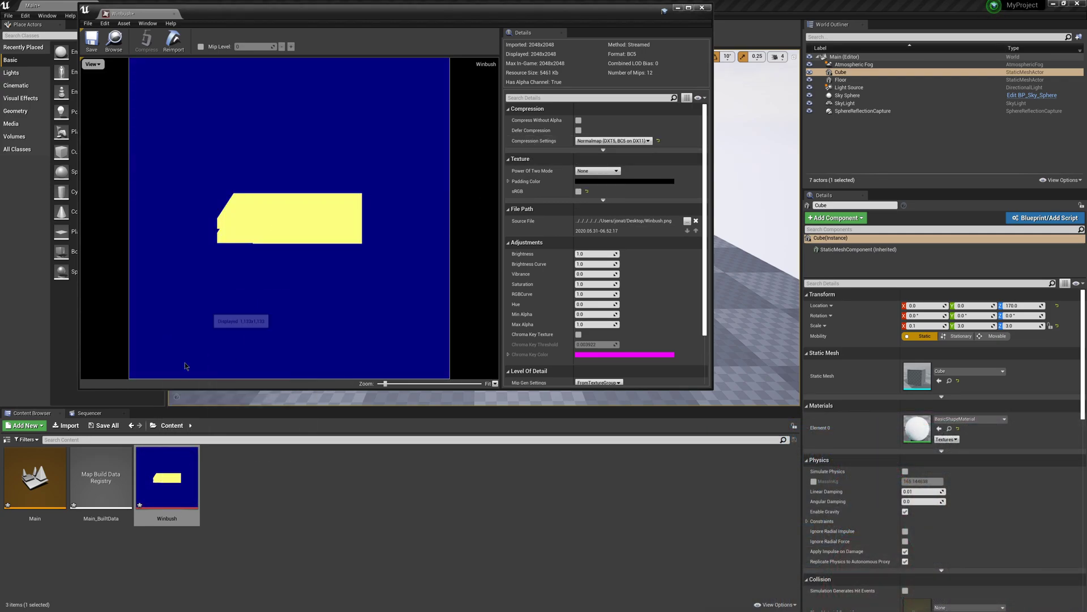
{"action": "left_click", "coordinate": [579, 141]}
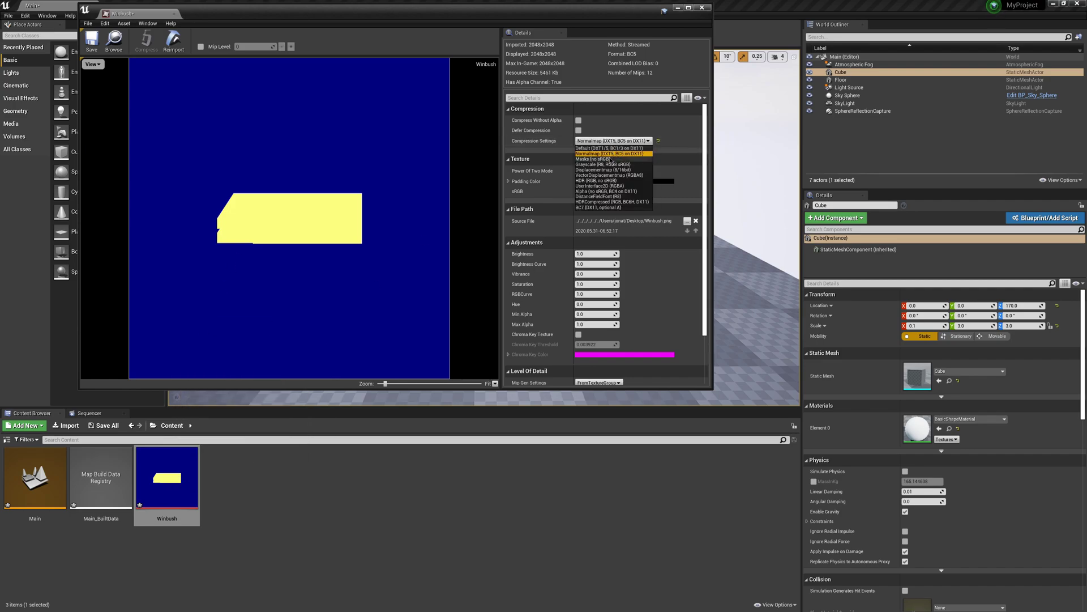
{"action": "left_click", "coordinate": [606, 161]}
{"action": "left_click", "coordinate": [613, 144]}
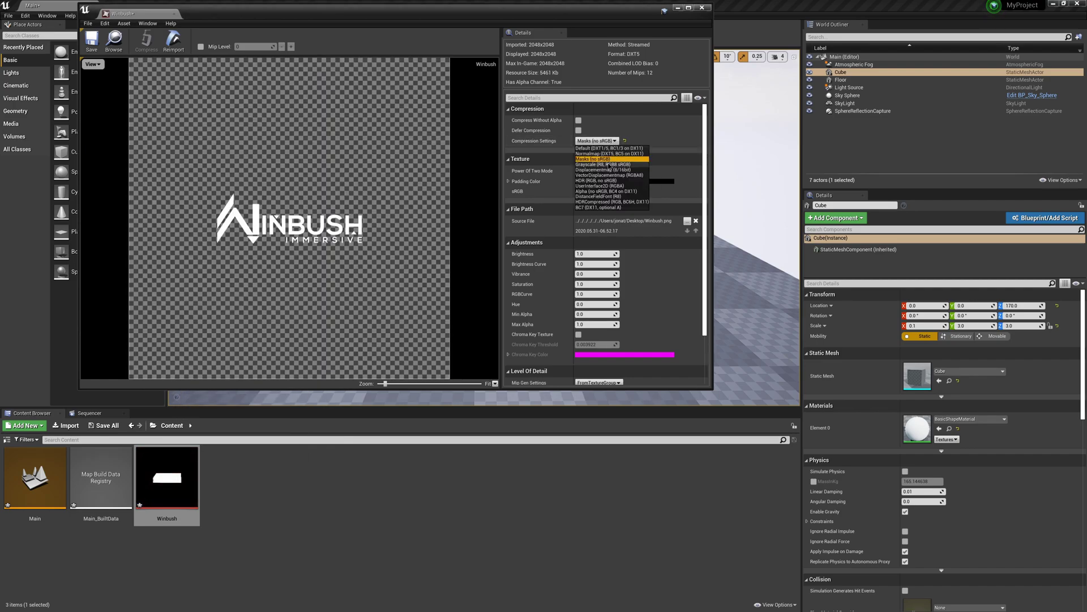
{"action": "left_click", "coordinate": [609, 164]}
{"action": "left_click", "coordinate": [606, 140]}
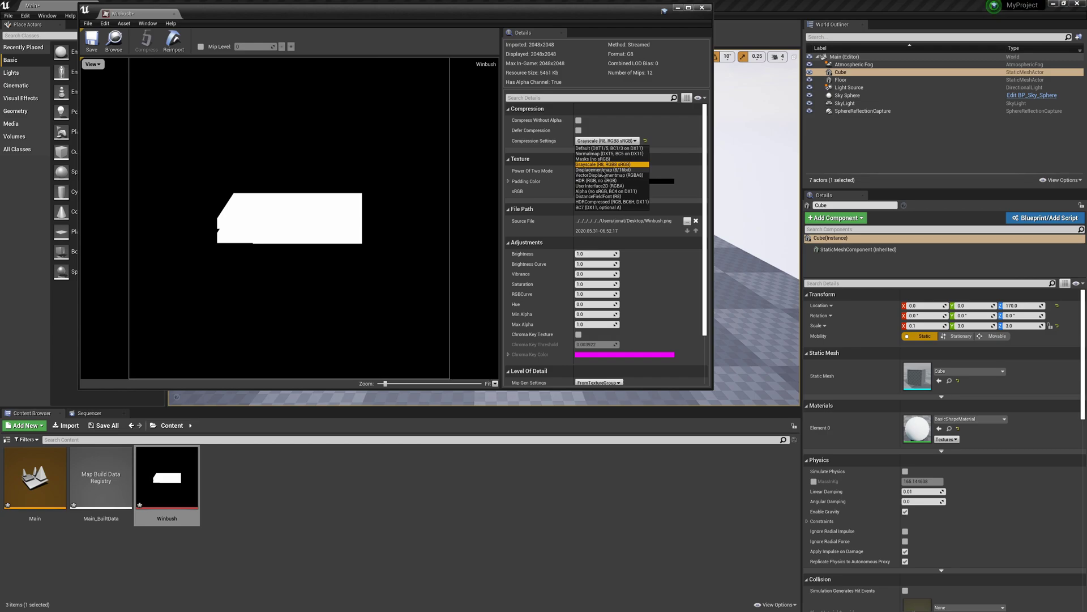
{"action": "left_click", "coordinate": [605, 169]}
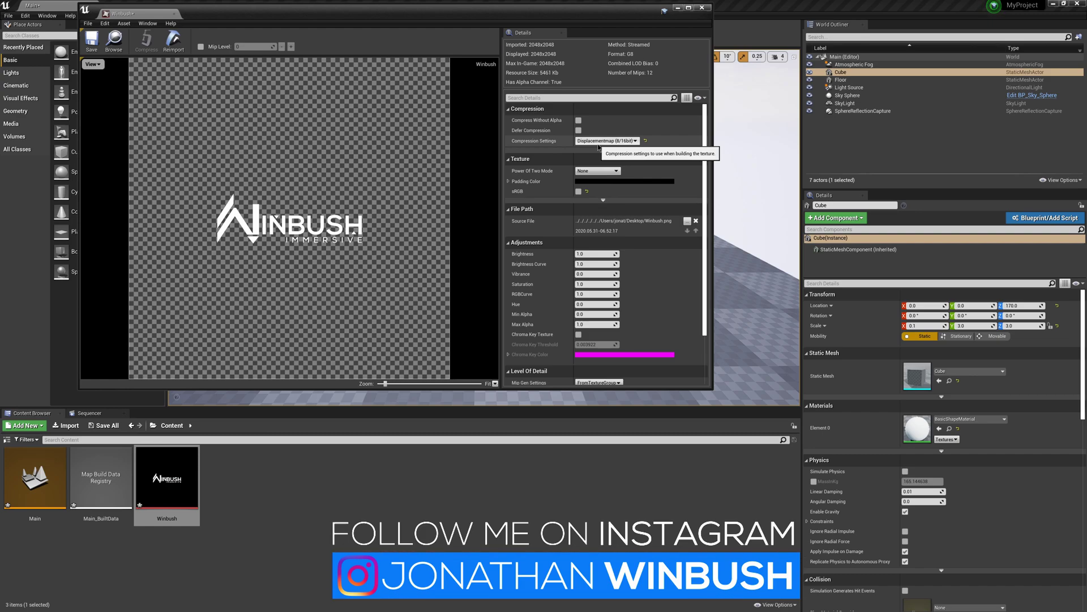
{"action": "left_click", "coordinate": [92, 44]}
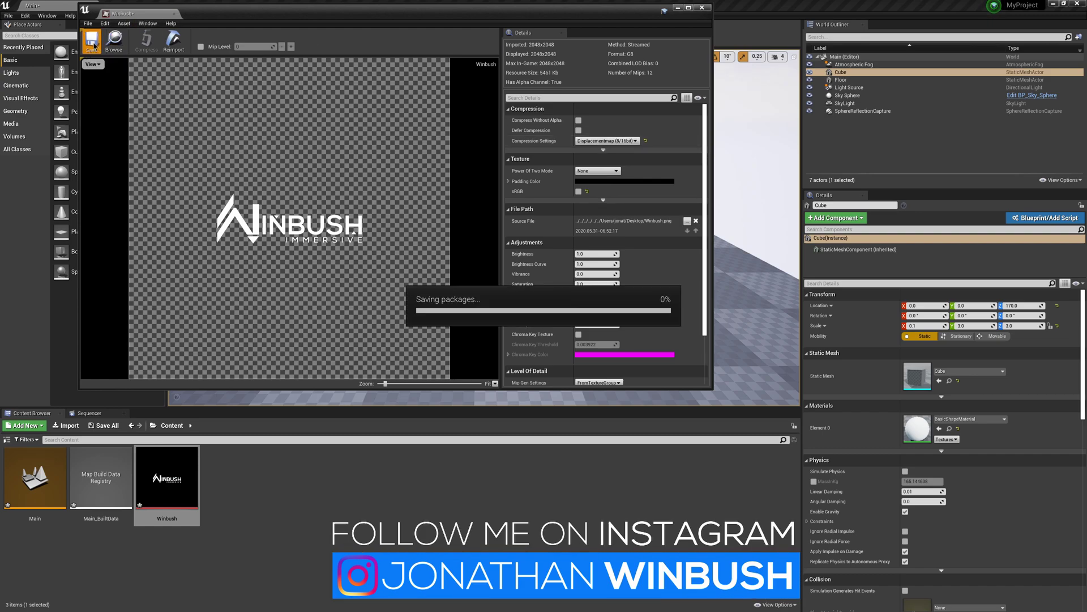
{"action": "left_click", "coordinate": [701, 7]}
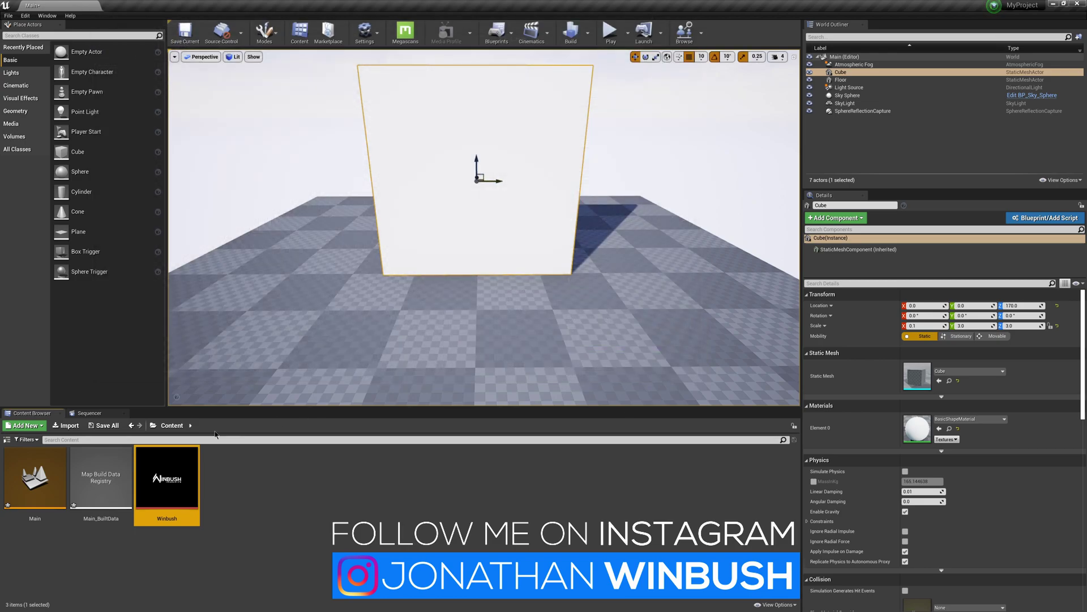
Create NewMaterial, open it, and add a Winbush Texture Sample node to its graph
{"action": "right_click", "coordinate": [237, 488]}
{"action": "mouse_move", "coordinate": [266, 481]}
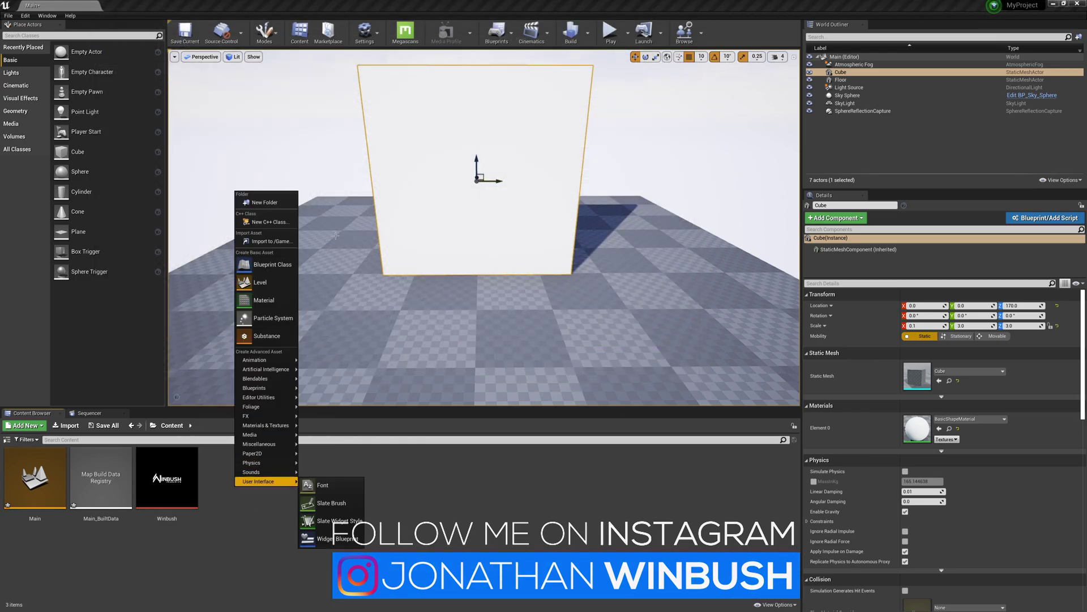
{"action": "left_click", "coordinate": [264, 300]}
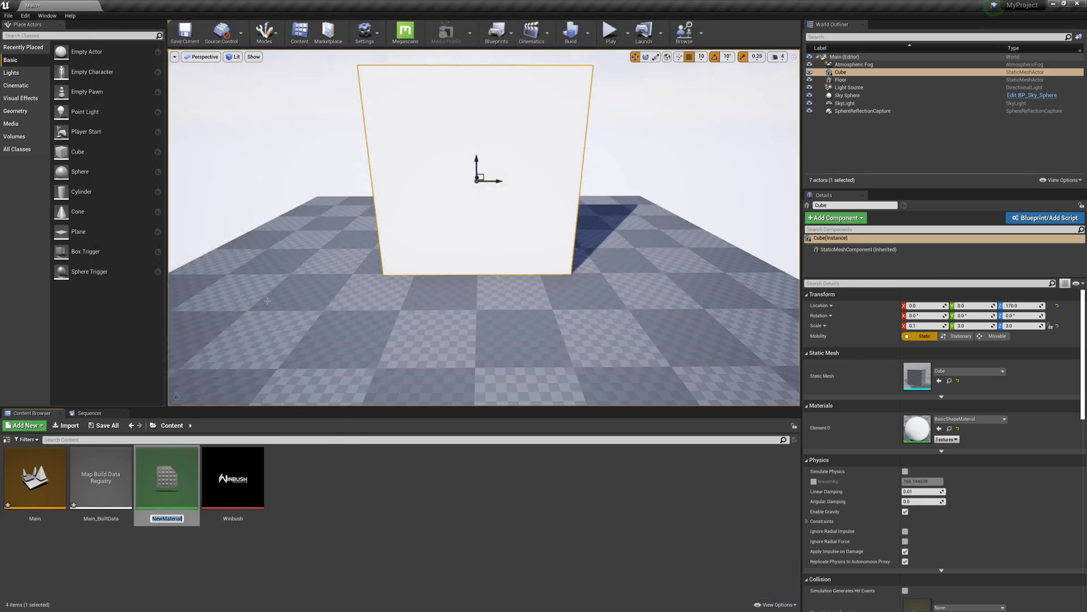
{"action": "double_click", "coordinate": [170, 487]}
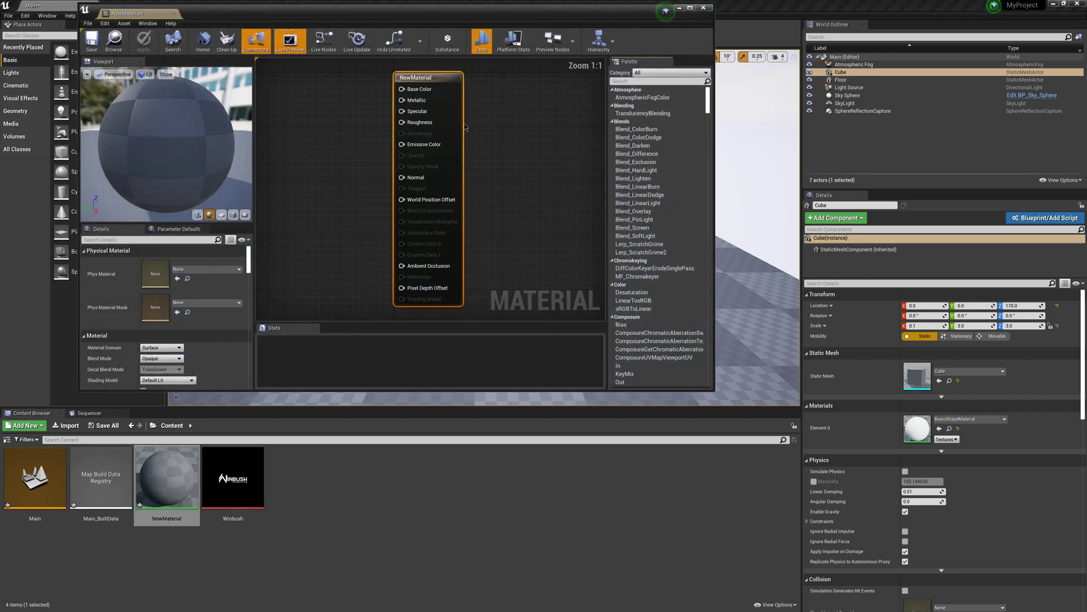
{"action": "right_click", "coordinate": [359, 150]}
{"action": "left_click", "coordinate": [242, 480]}
{"action": "left_click_drag", "start_coordinate": [242, 481], "coordinate": [290, 198]}
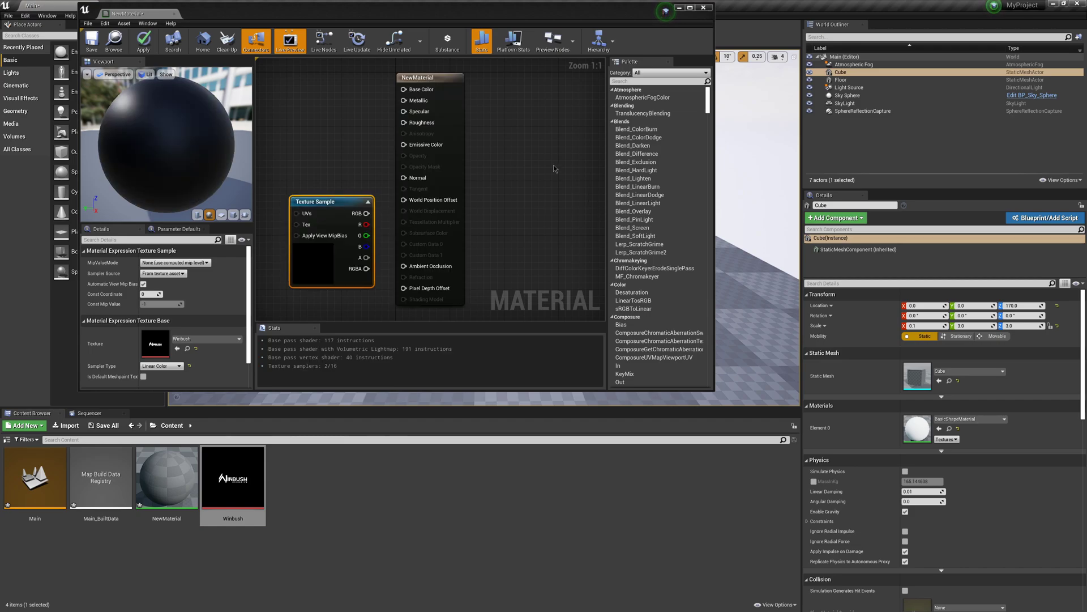
Wire a red (1,0,0) Constant3Vector into Base Color and tidy the node layout
{"action": "left_click_drag", "start_coordinate": [403, 89], "coordinate": [334, 106]}
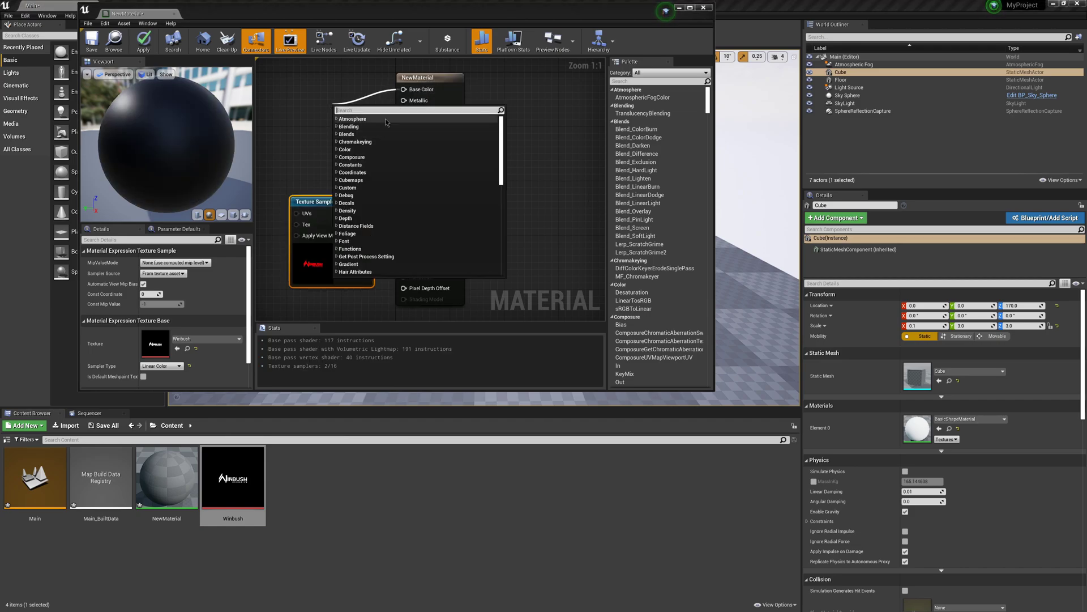
{"action": "type", "text": "cons"}
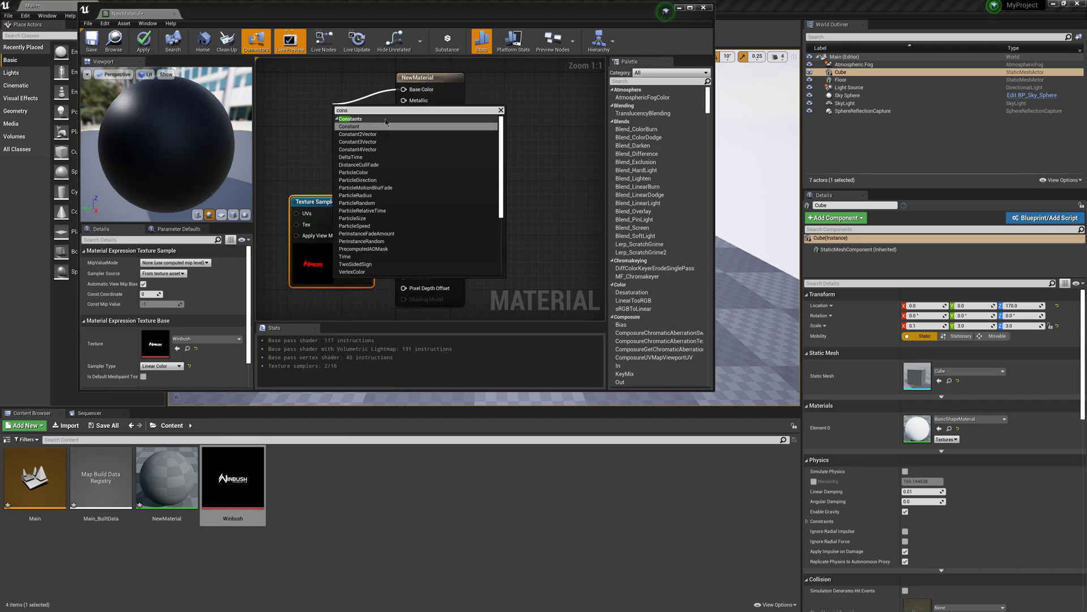
{"action": "left_click", "coordinate": [358, 142]}
{"action": "left_click", "coordinate": [84, 261]}
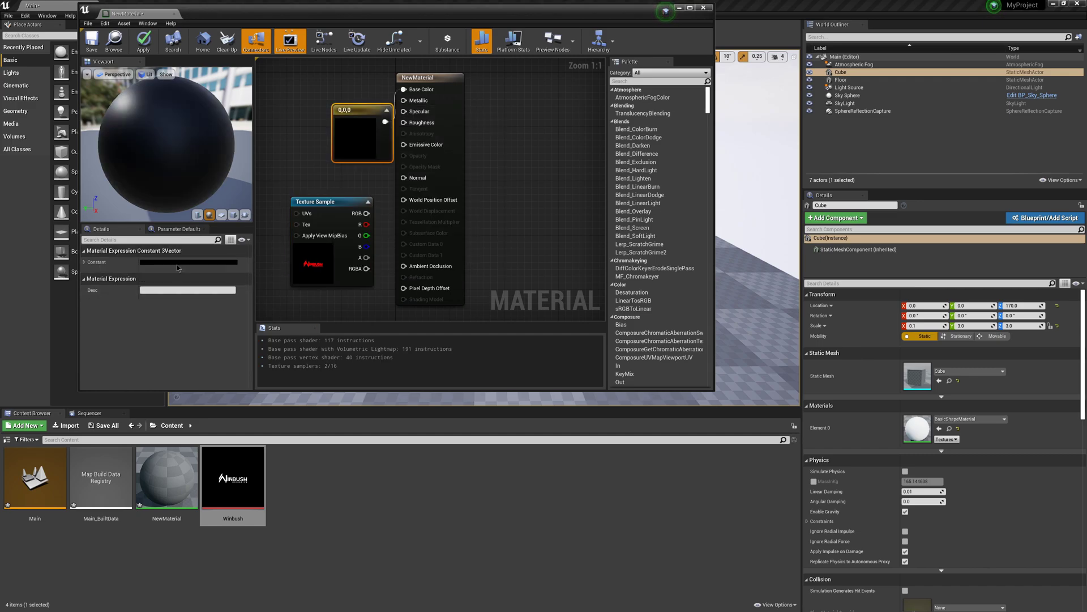
{"action": "left_click", "coordinate": [189, 262]}
{"action": "left_click", "coordinate": [298, 294]}
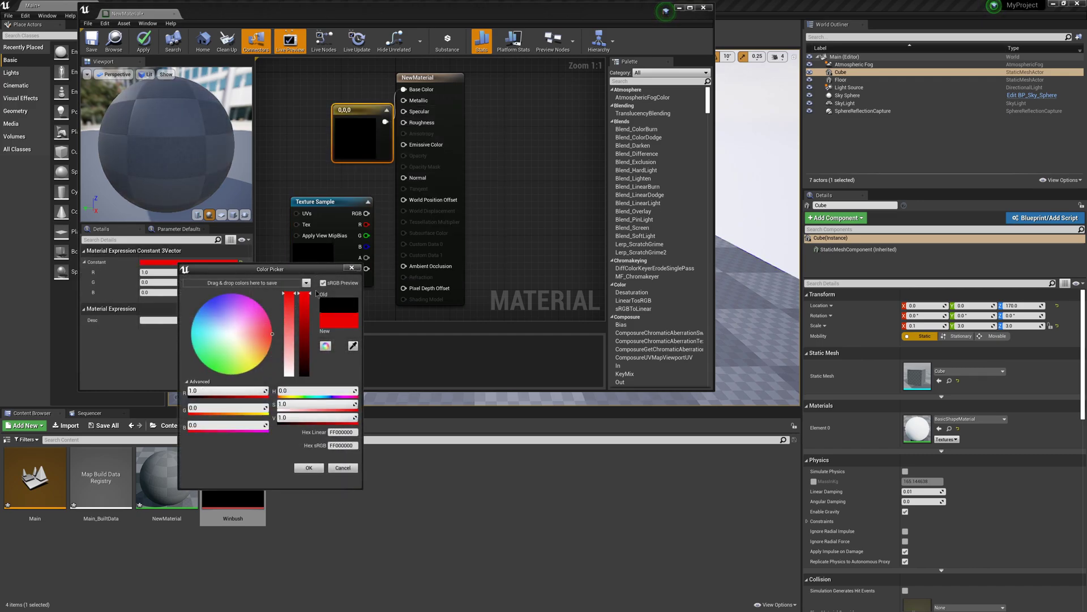
{"action": "left_click", "coordinate": [309, 468]}
{"action": "left_click_drag", "start_coordinate": [357, 110], "coordinate": [304, 98]}
{"action": "left_click_drag", "start_coordinate": [417, 79], "coordinate": [452, 83]}
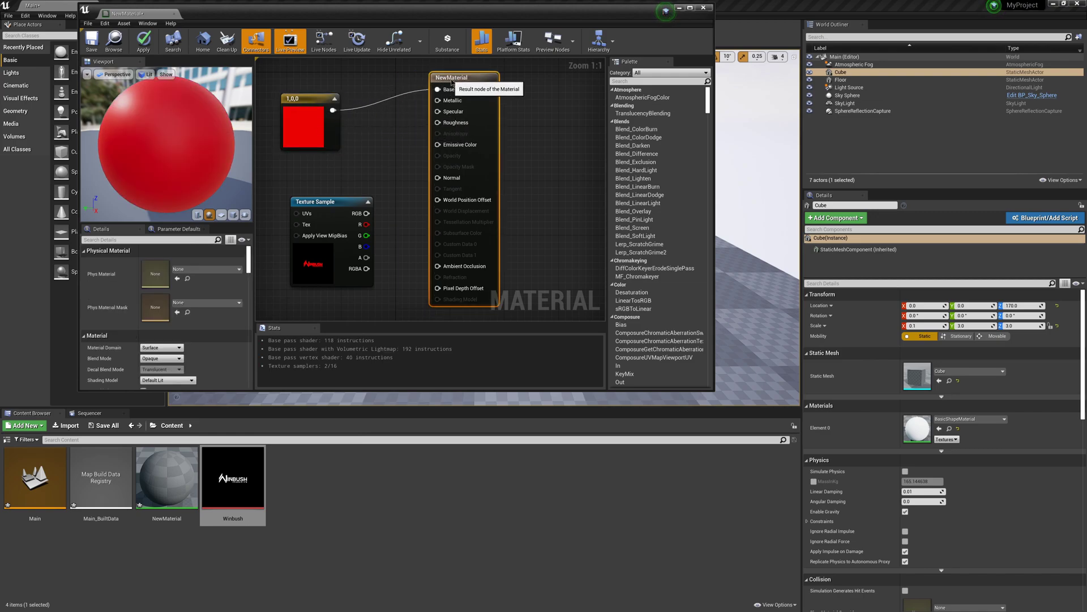
Set Blend Mode to Masked, preview on a plane, and hook the Winbush sample to Opacity Mask
{"action": "left_click", "coordinate": [166, 360]}
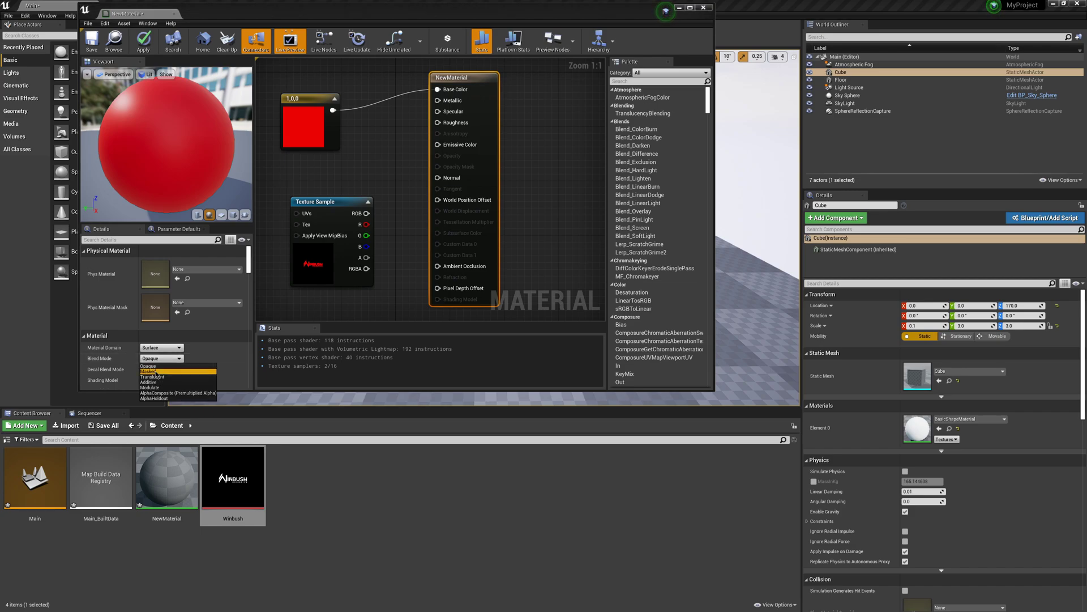
{"action": "left_click", "coordinate": [154, 372]}
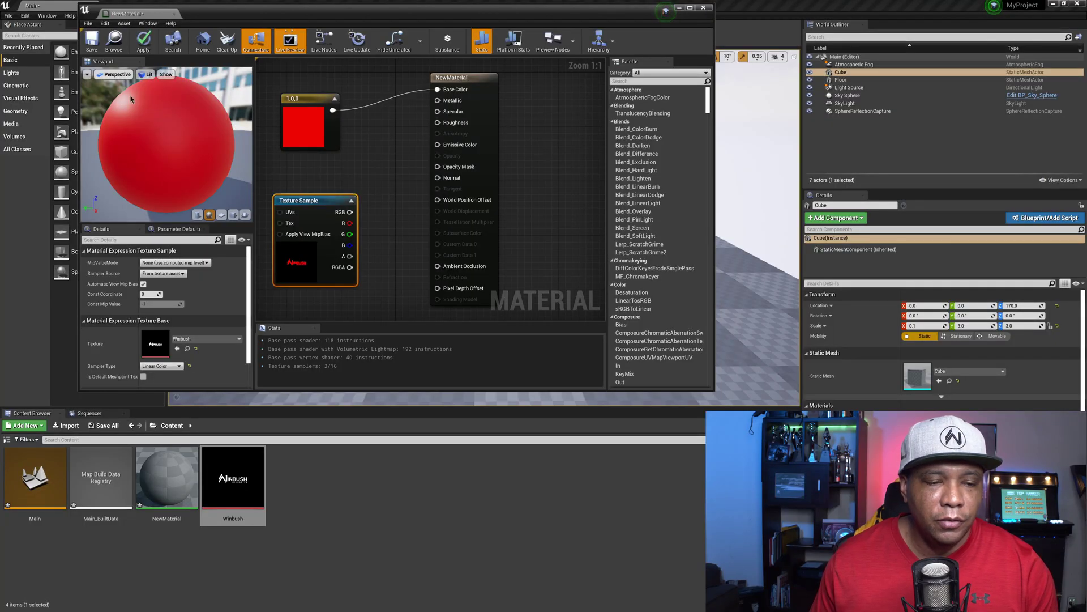
{"action": "left_click", "coordinate": [221, 214]}
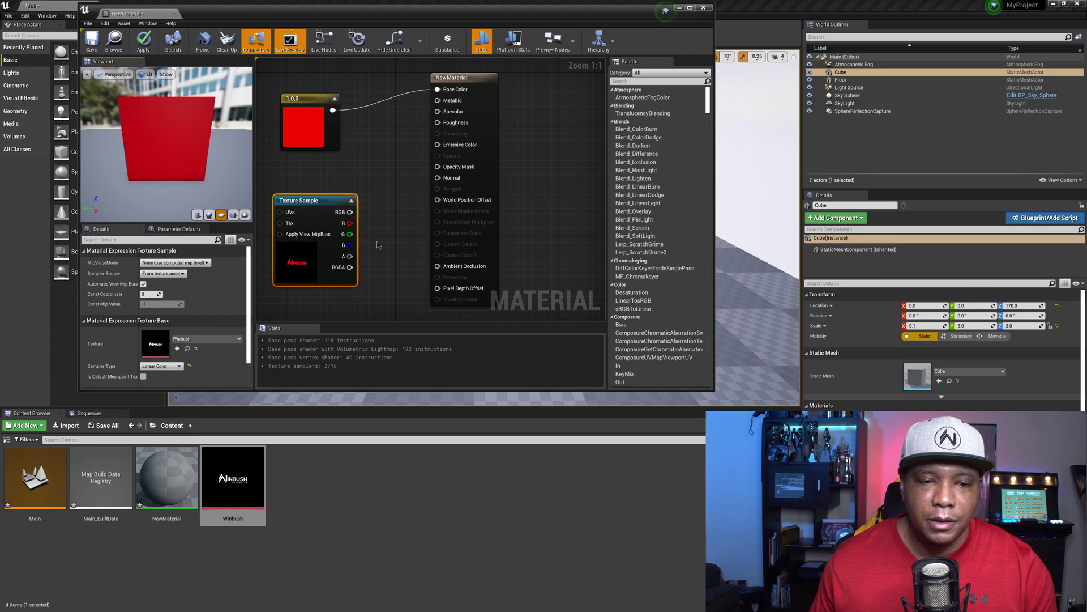
{"action": "left_click_drag", "start_coordinate": [314, 204], "coordinate": [439, 167]}
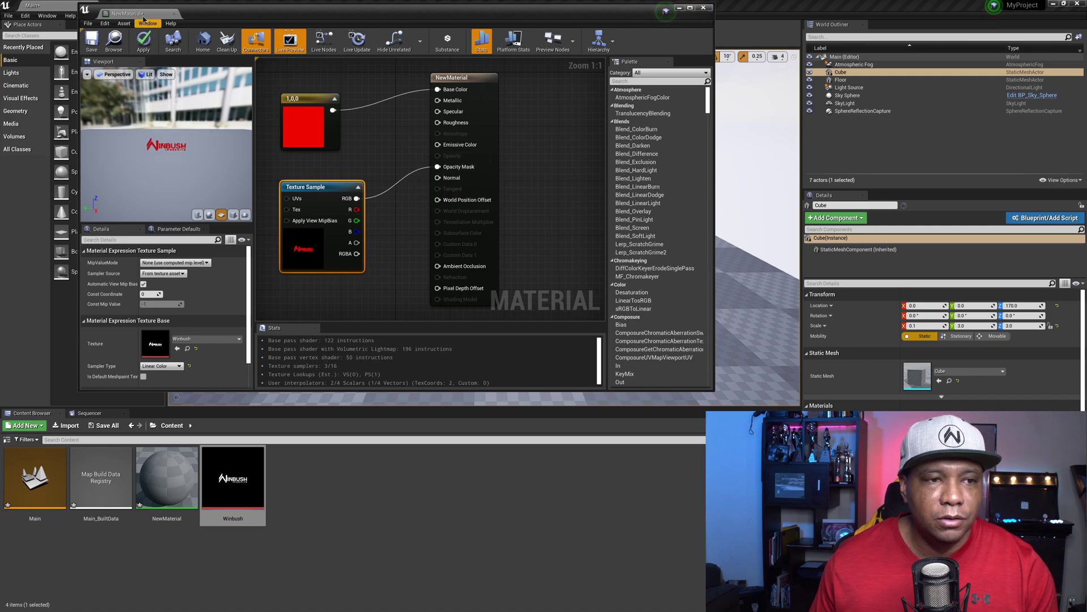
Apply NewMaterial's changes and assign it to the cube in the level
{"action": "left_click", "coordinate": [144, 40]}
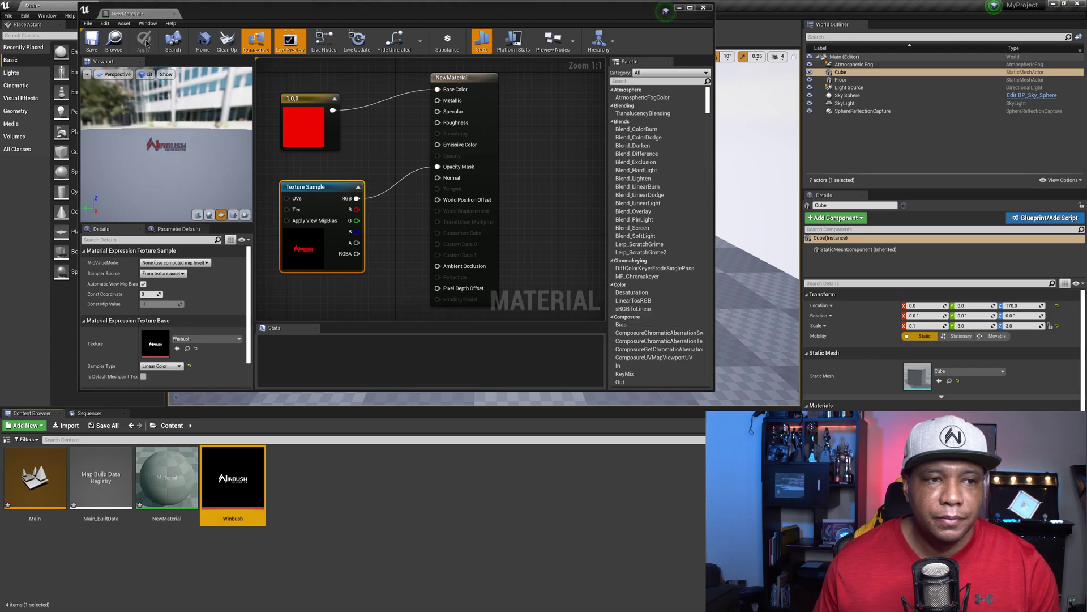
{"action": "left_click", "coordinate": [703, 7]}
{"action": "left_click_drag", "start_coordinate": [170, 479], "coordinate": [456, 126]}
Inspect the red cut-out WINBUSH IMMERSIVE logo in the viewport, then reopen the Winbush texture
{"action": "left_click", "coordinate": [506, 215]}
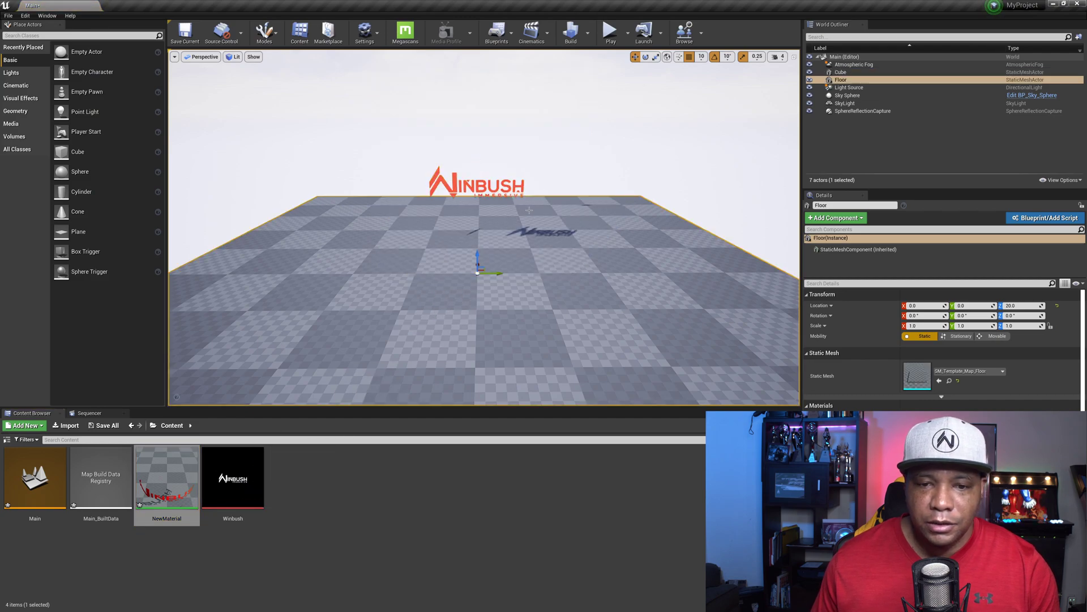
{"action": "mouse_move", "coordinate": [529, 210]}
{"action": "right_mouse_down"}
{"action": "mouse_move", "coordinate": [487, 215]}
{"action": "mouse_move", "coordinate": [521, 213]}
{"action": "right_mouse_up"}
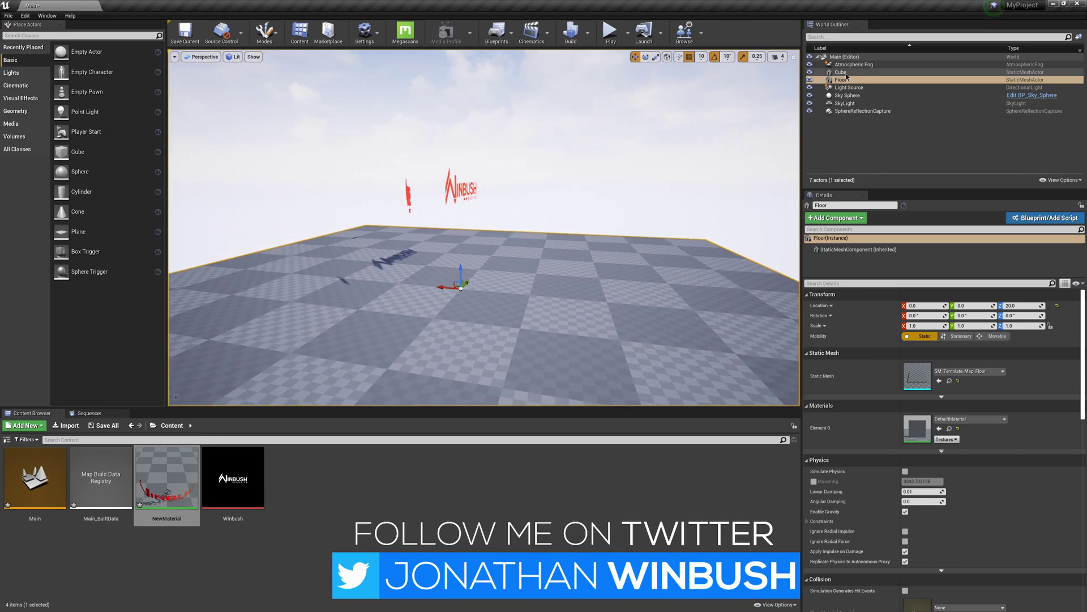
{"action": "left_click", "coordinate": [847, 95]}
{"action": "right_click_drag", "start_coordinate": [478, 190], "coordinate": [511, 276]}
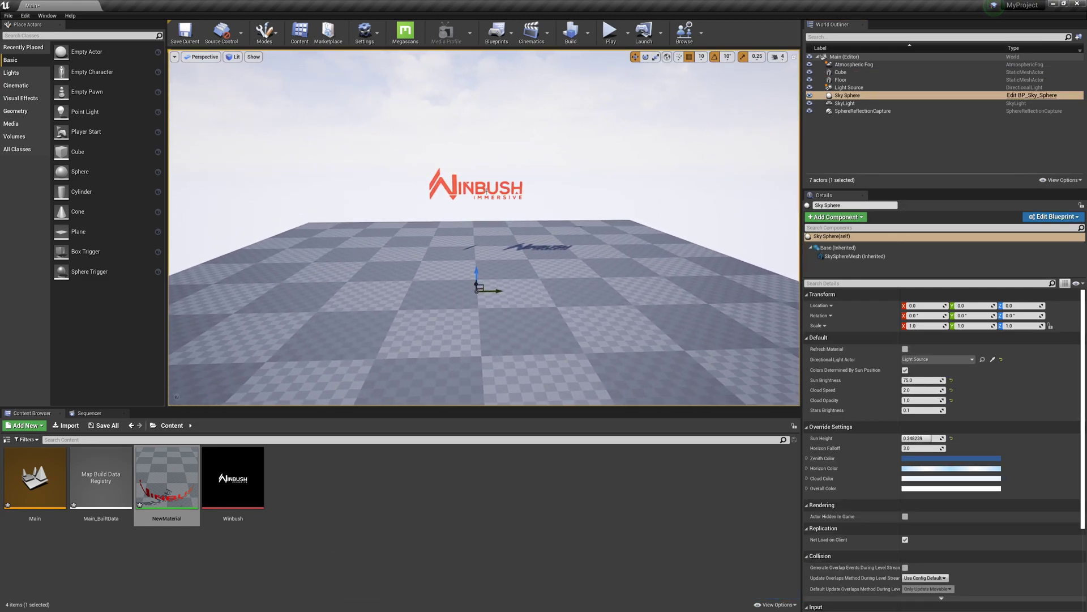
{"action": "scroll", "coordinate": [485, 191], "scroll_direction": "up", "scroll_amount": 4}
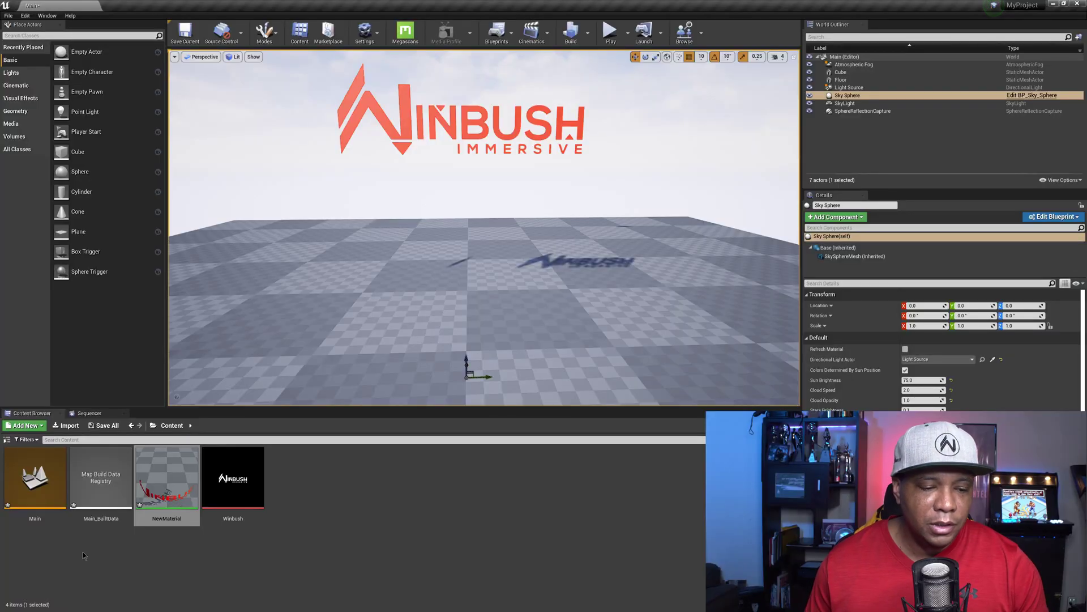
{"action": "double_click", "coordinate": [233, 478]}
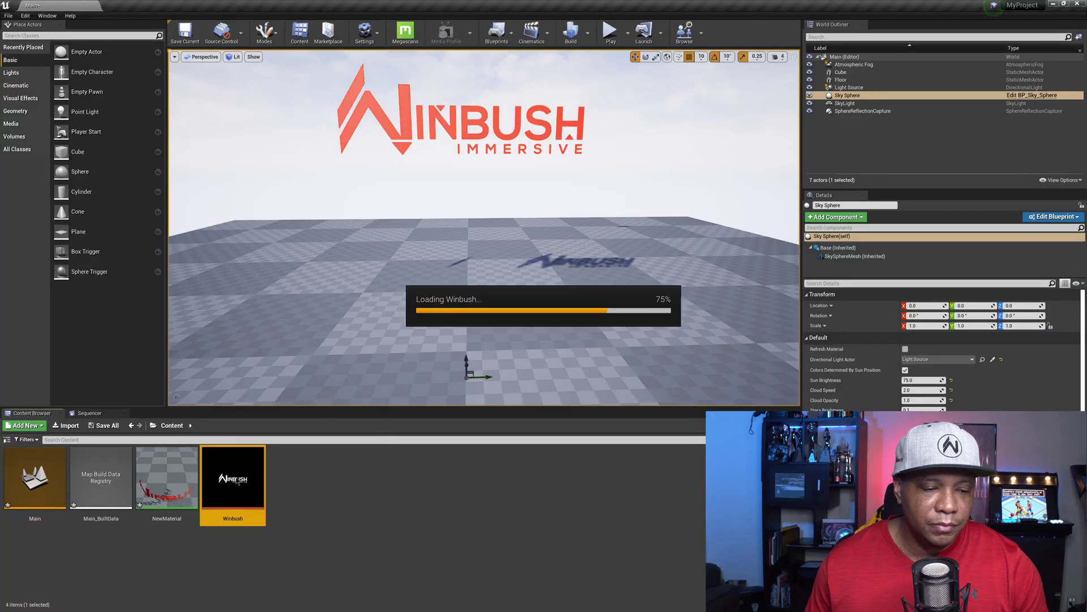